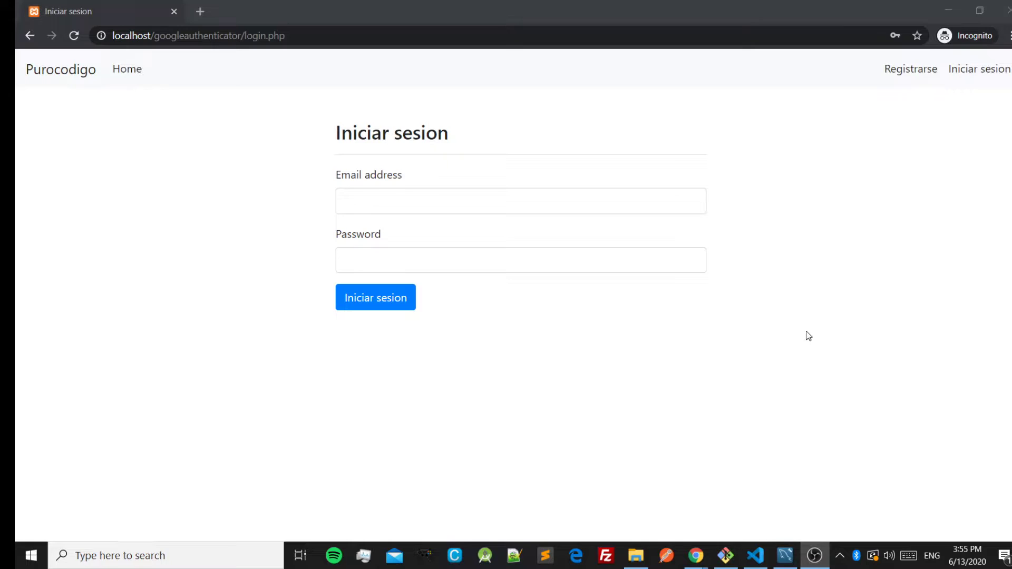
pyautogui.click(785, 556)
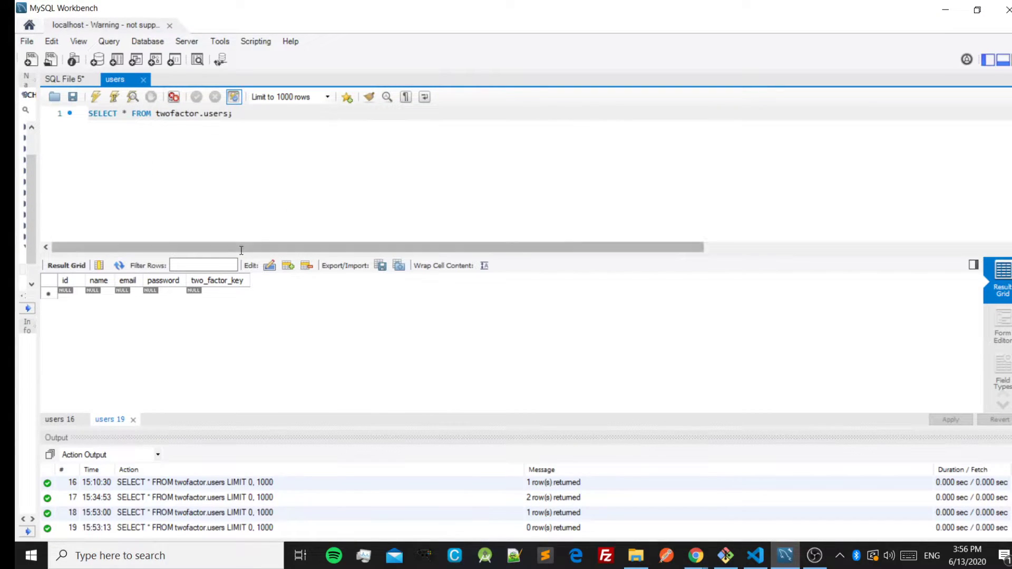
pyautogui.doubleClick(208, 115)
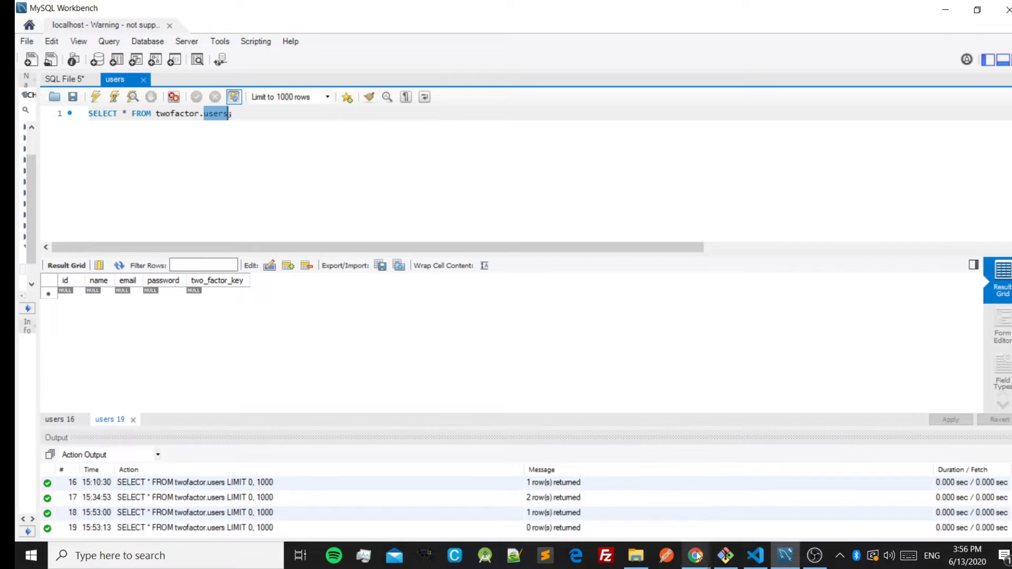
pyautogui.moveTo(696, 555)
pyautogui.click(763, 506)
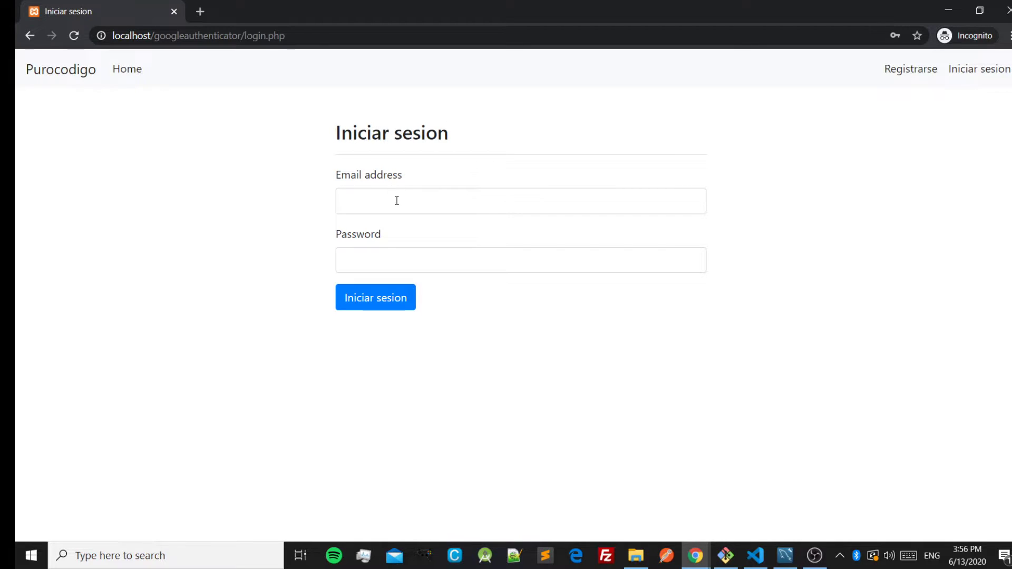
# Register a new account by filling the user's name, e-mail and password and submitting Registrarme.
pyautogui.click(915, 71)
pyautogui.click(449, 194)
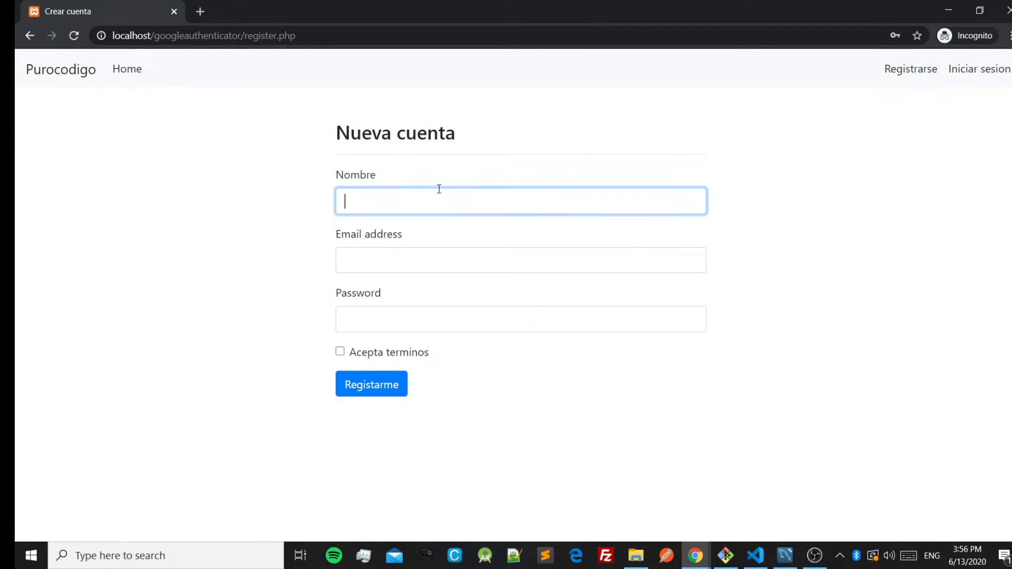
pyautogui.write('Jonathan')
pyautogui.press('Tab')
pyautogui.write('a@a.a')
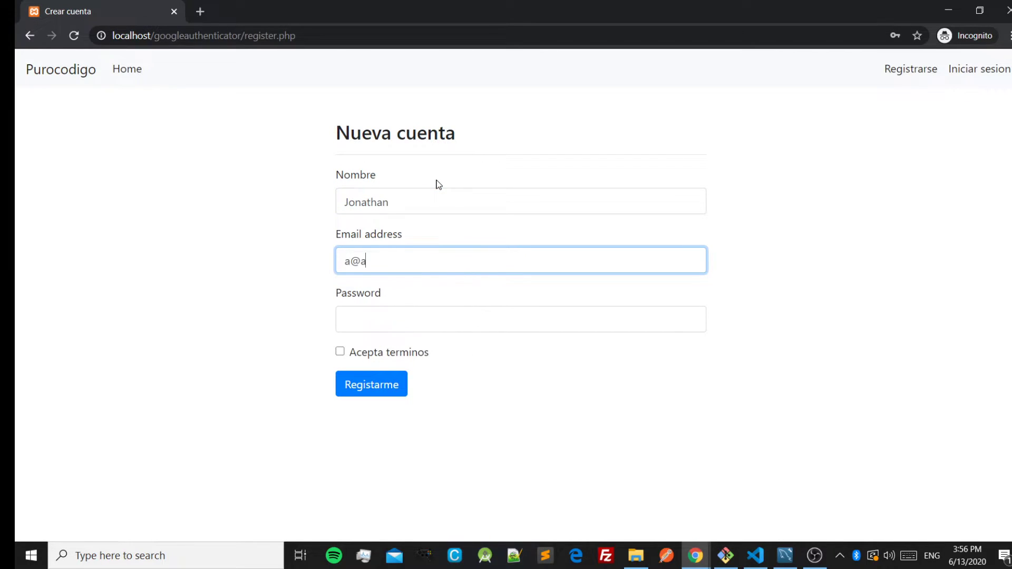
pyautogui.click(429, 322)
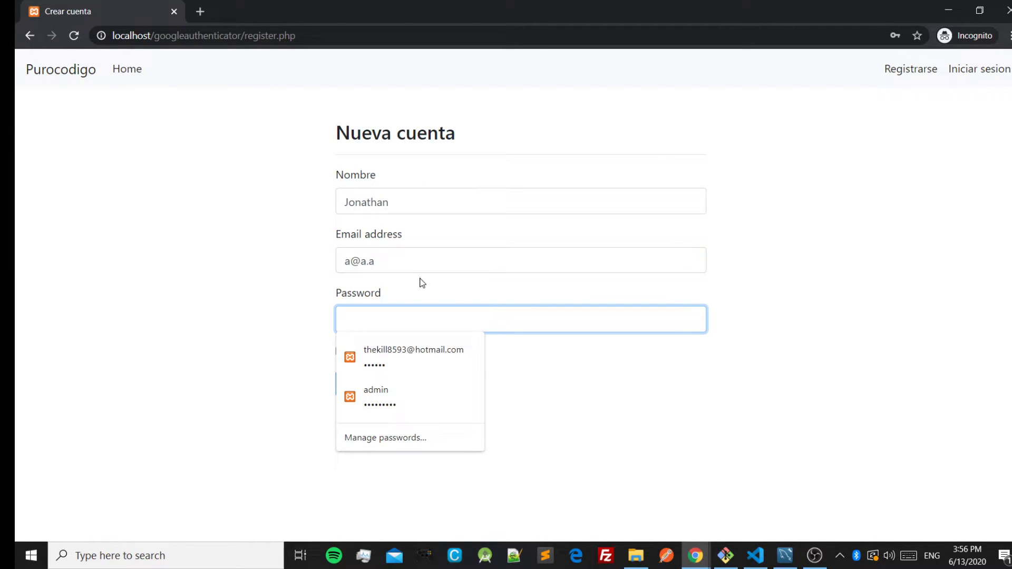
pyautogui.write('1234')
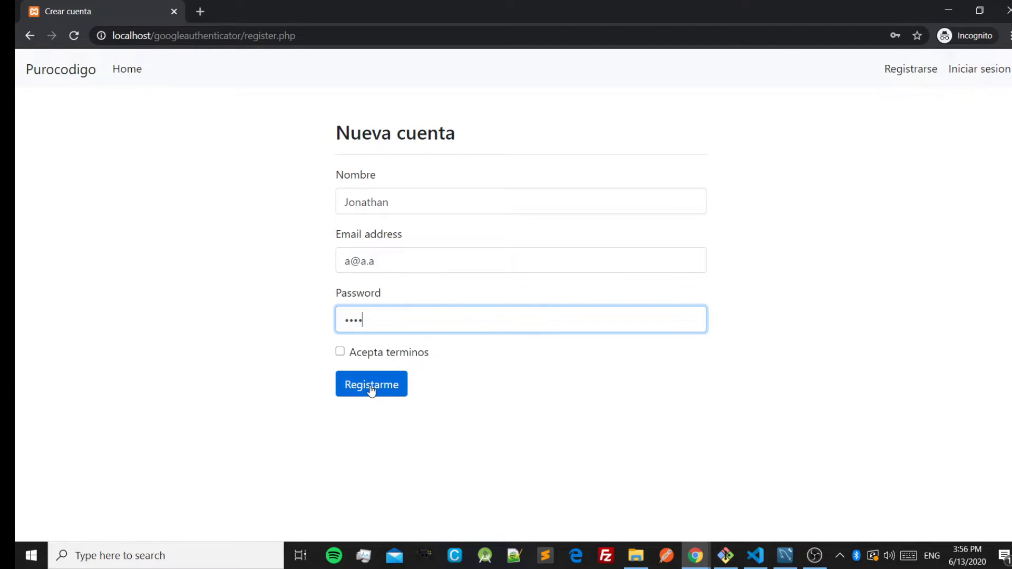
pyautogui.click(372, 388)
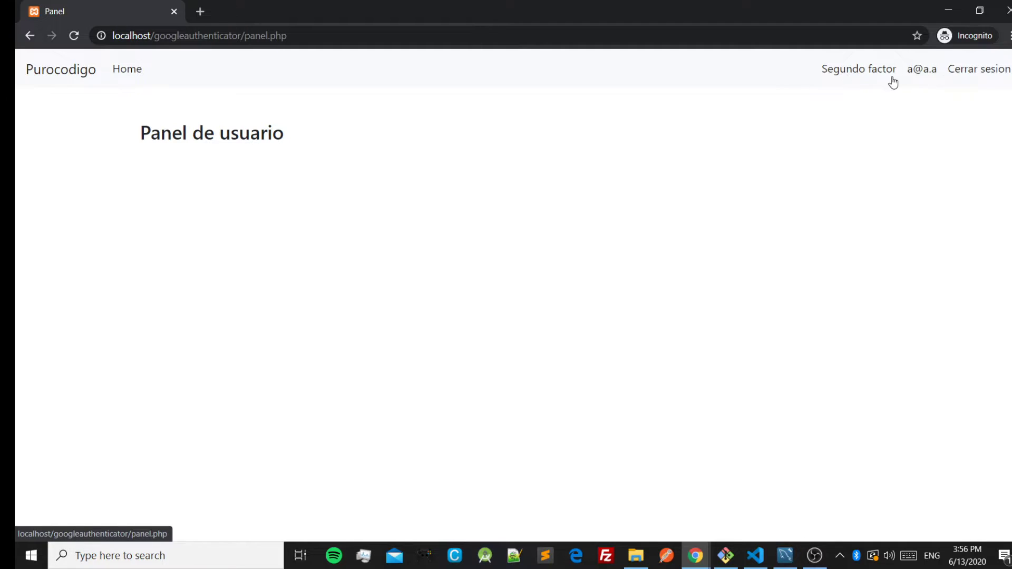
pyautogui.click(924, 74)
pyautogui.click(859, 71)
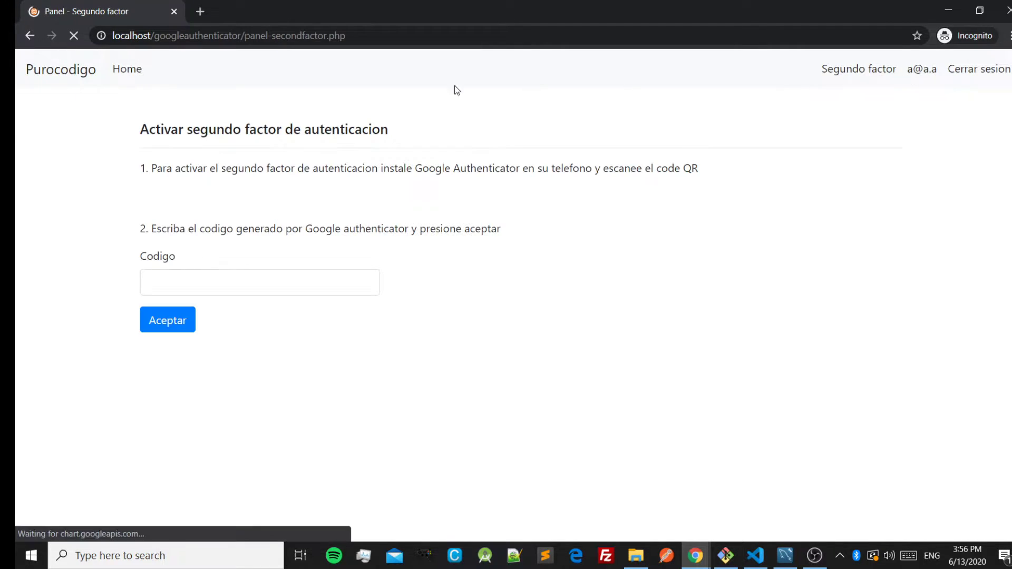
pyautogui.click(126, 73)
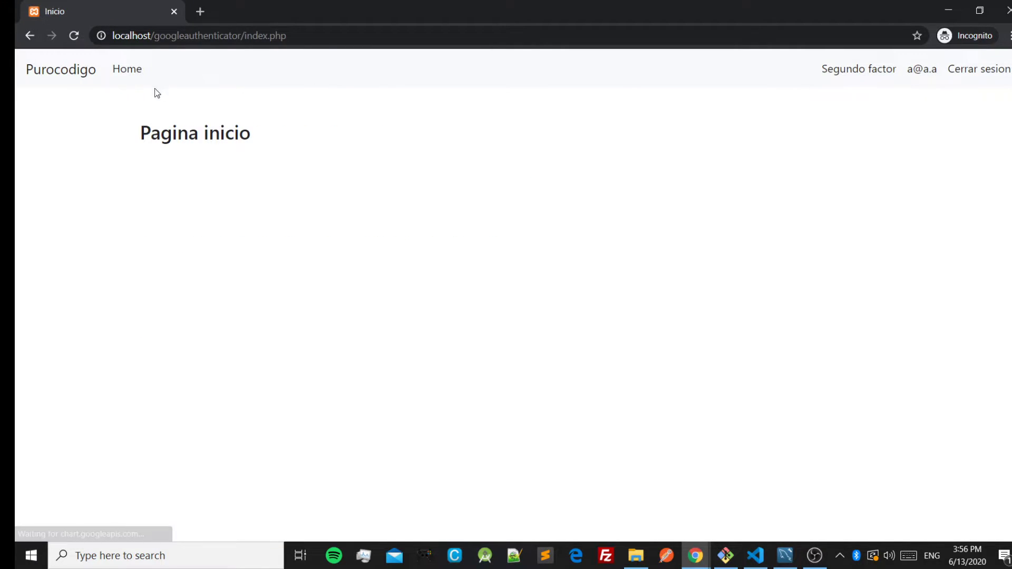
pyautogui.click(846, 73)
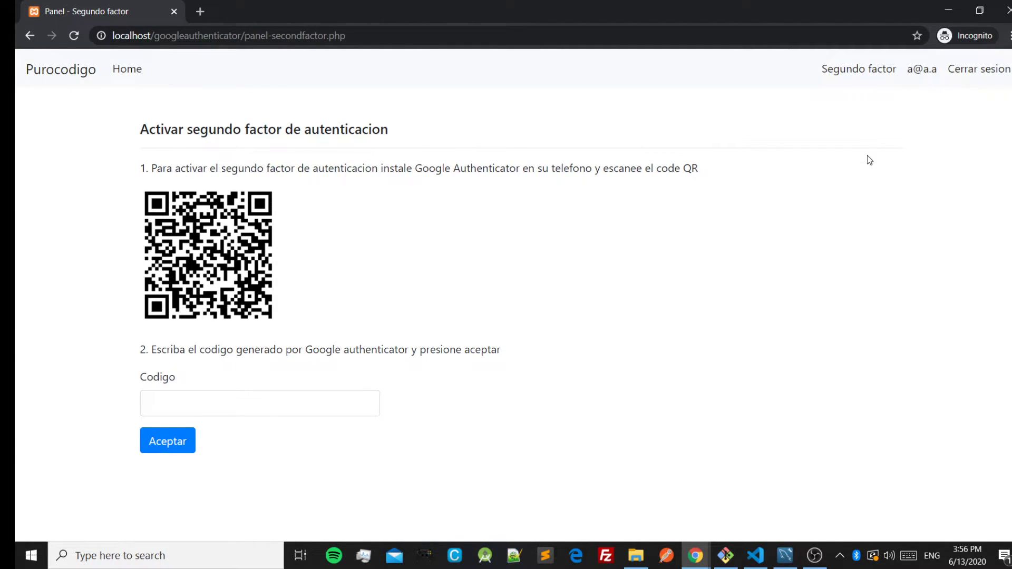
pyautogui.click(916, 77)
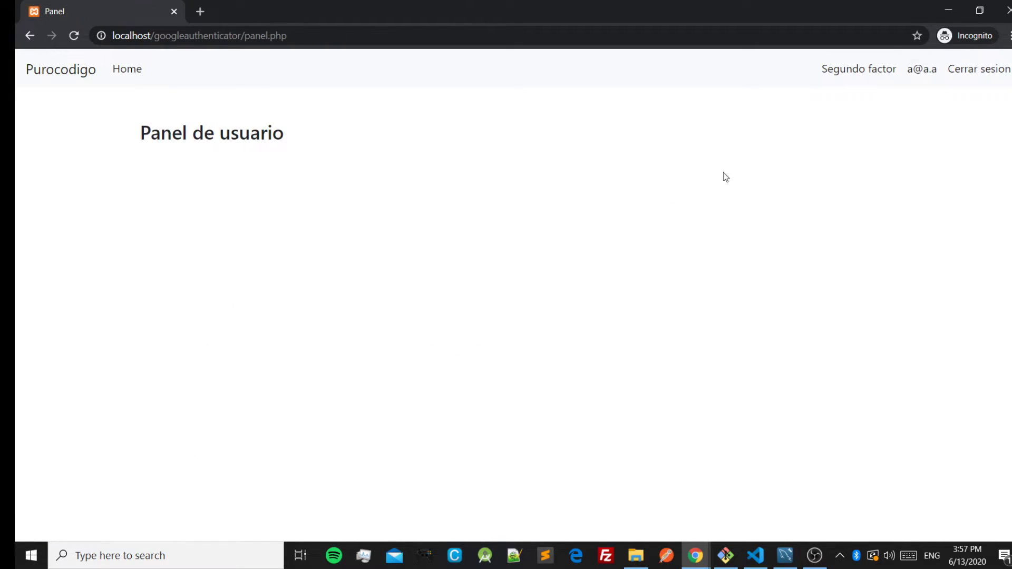
pyautogui.moveTo(150, 133); pyautogui.dragTo(307, 138)
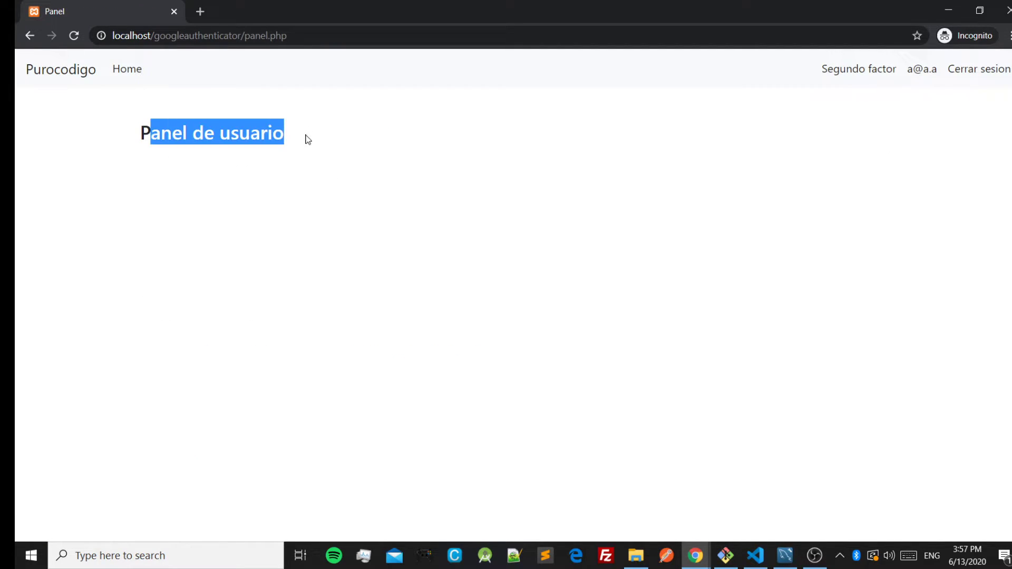
pyautogui.click(906, 123)
pyautogui.click(967, 72)
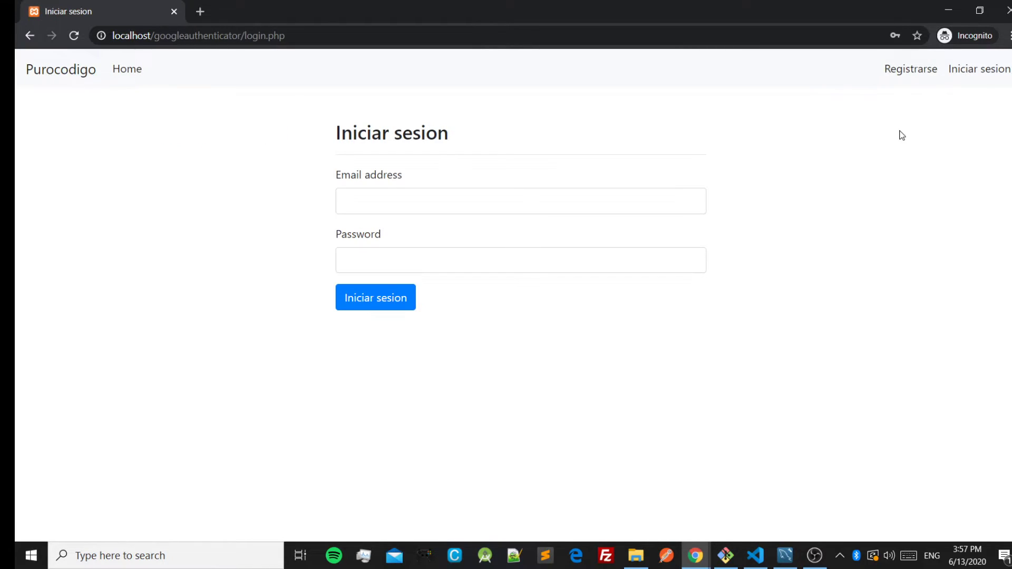
pyautogui.click(493, 212)
pyautogui.write('a6')
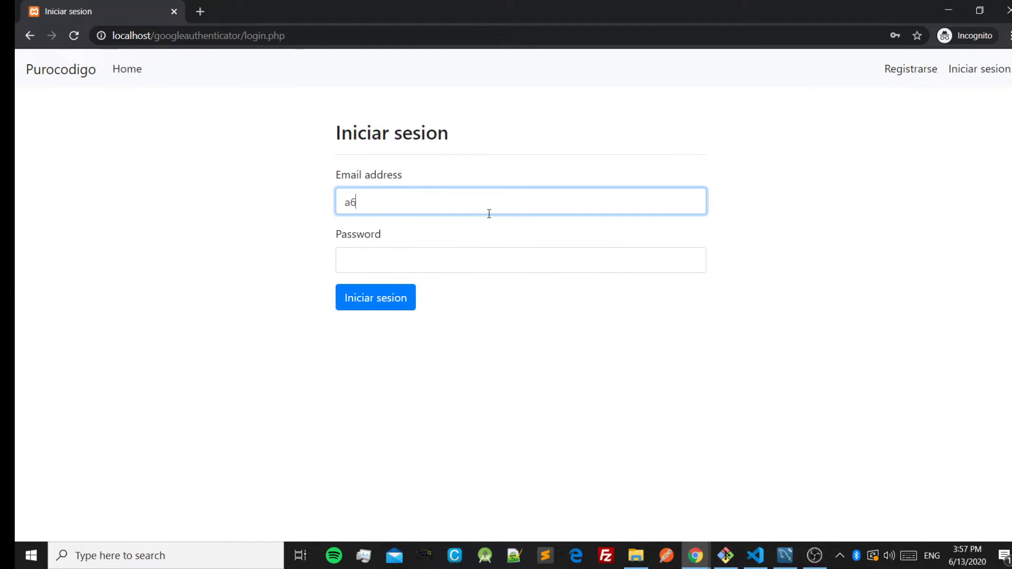
pyautogui.press('BackSpace')
pyautogui.write('@a.a')
pyautogui.click(427, 262)
pyautogui.write('1234')
pyautogui.click(388, 304)
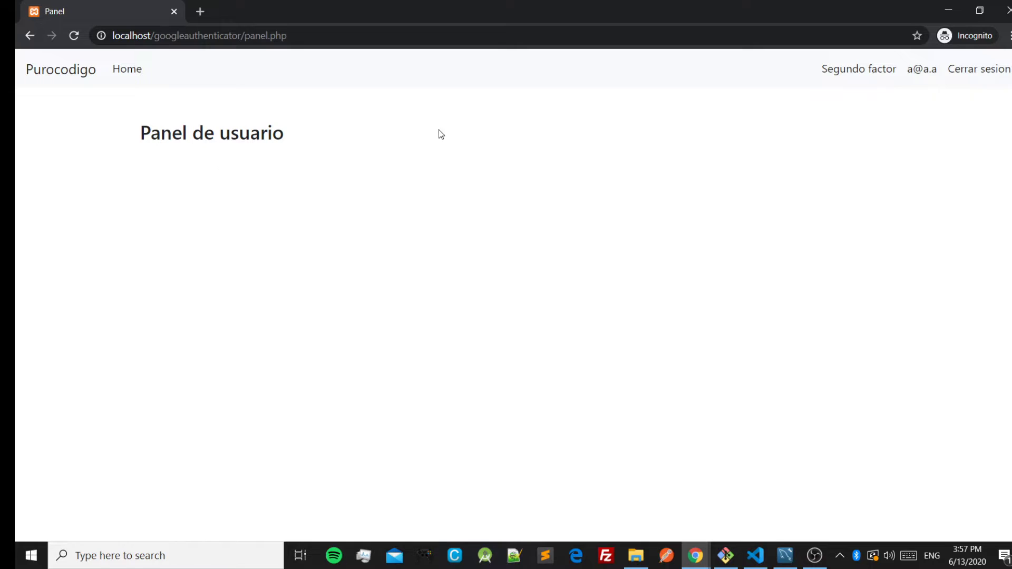
# Open the Activar segundo factor page showing the QR code and setup instructions.
pyautogui.click(837, 74)
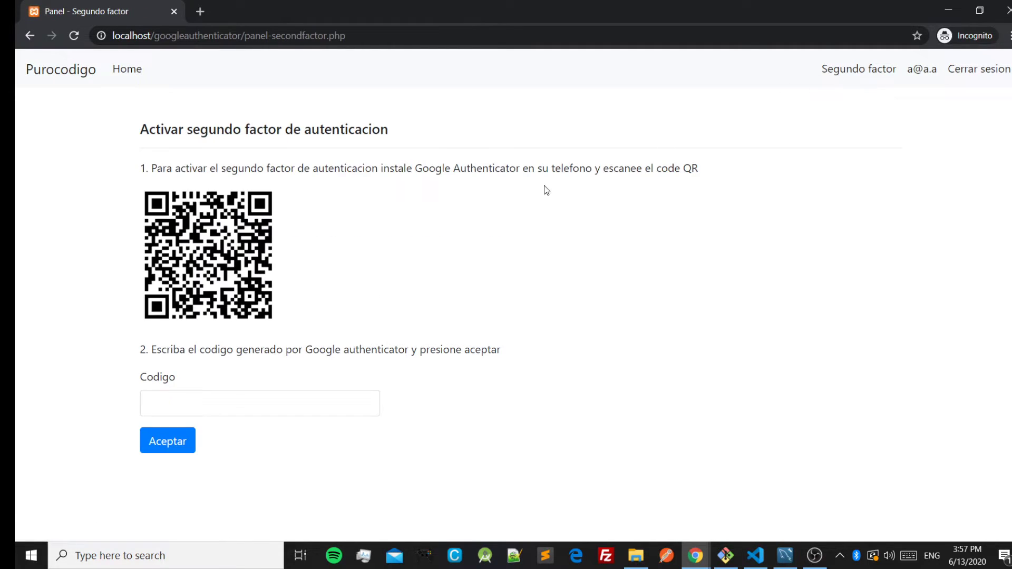
pyautogui.moveTo(196, 169); pyautogui.dragTo(522, 169)
pyautogui.click(409, 168)
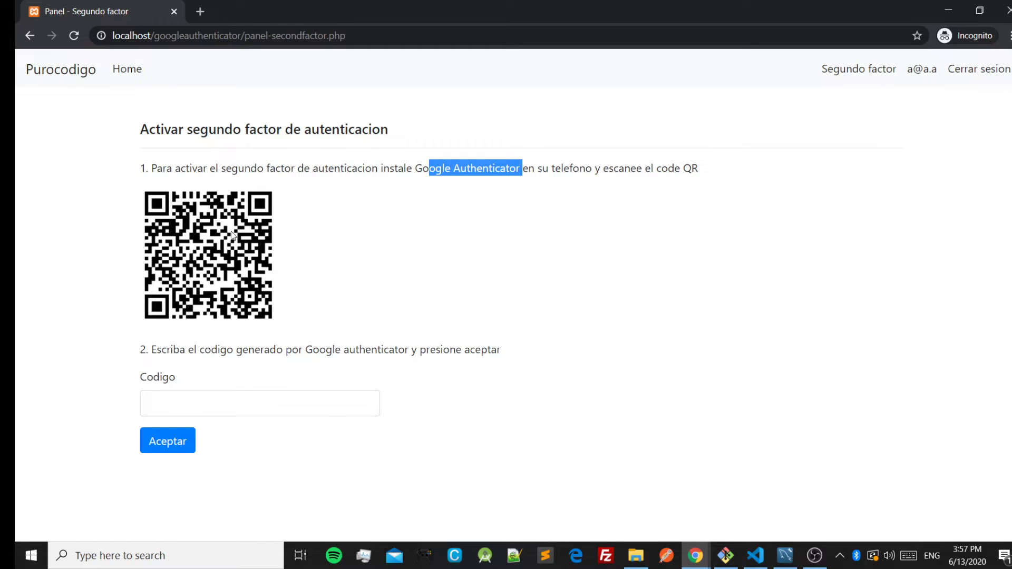
# Submit an authenticator code; after 'Codigo incorrecto', replace it with a fresh code.
pyautogui.click(212, 406)
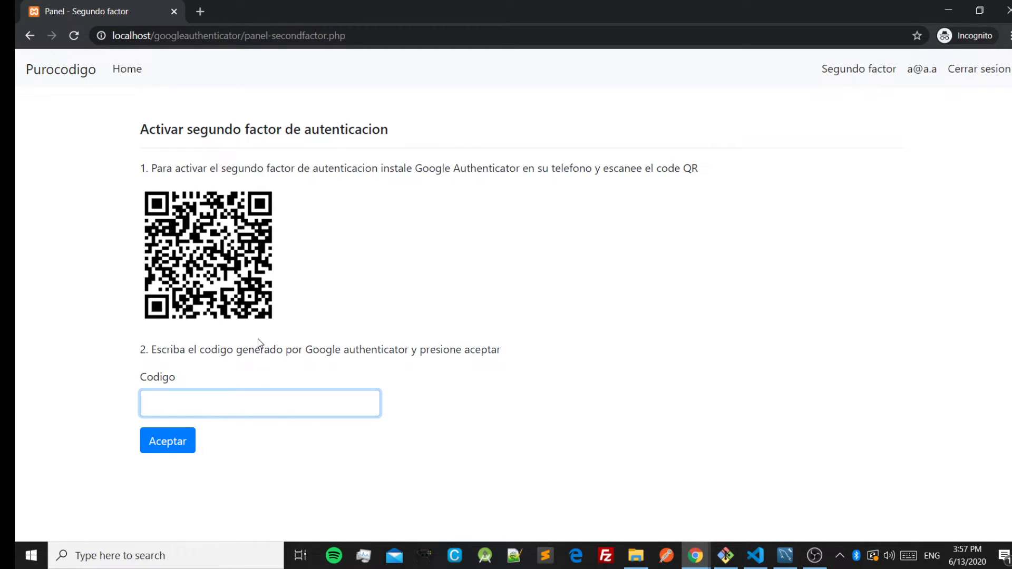
pyautogui.write('365845')
pyautogui.click(168, 443)
pyautogui.moveTo(155, 488); pyautogui.dragTo(226, 488)
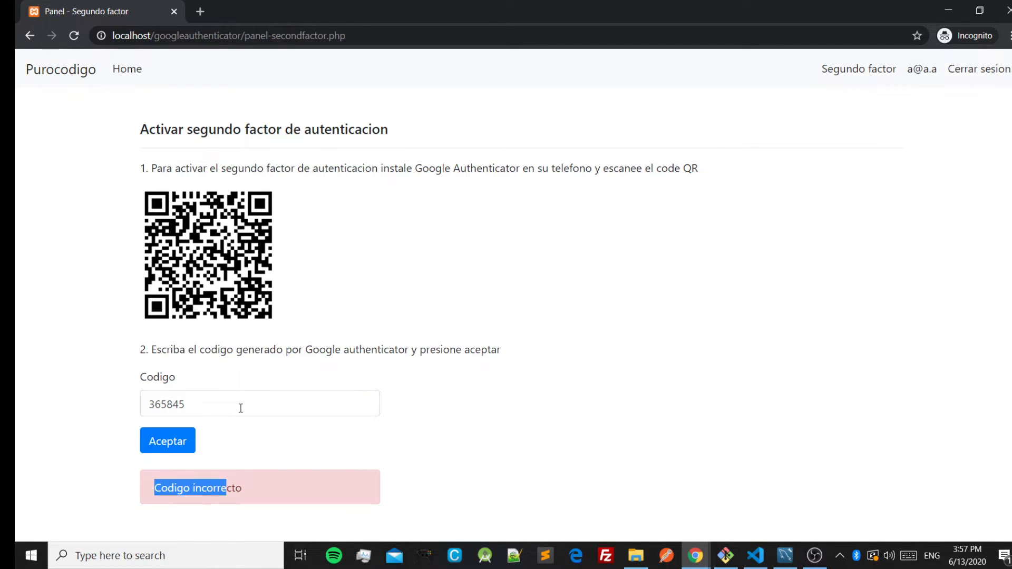
pyautogui.doubleClick(240, 408)
pyautogui.write('370')
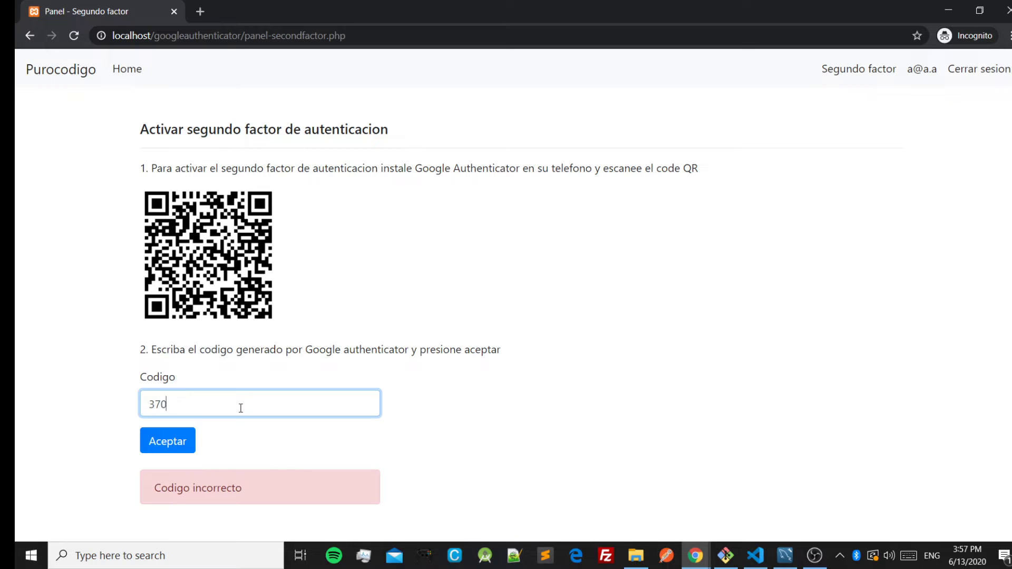
pyautogui.write('237')
# Submit the fresh code to activate the second factor, then sign out with Cerrar sesion.
pyautogui.click(171, 444)
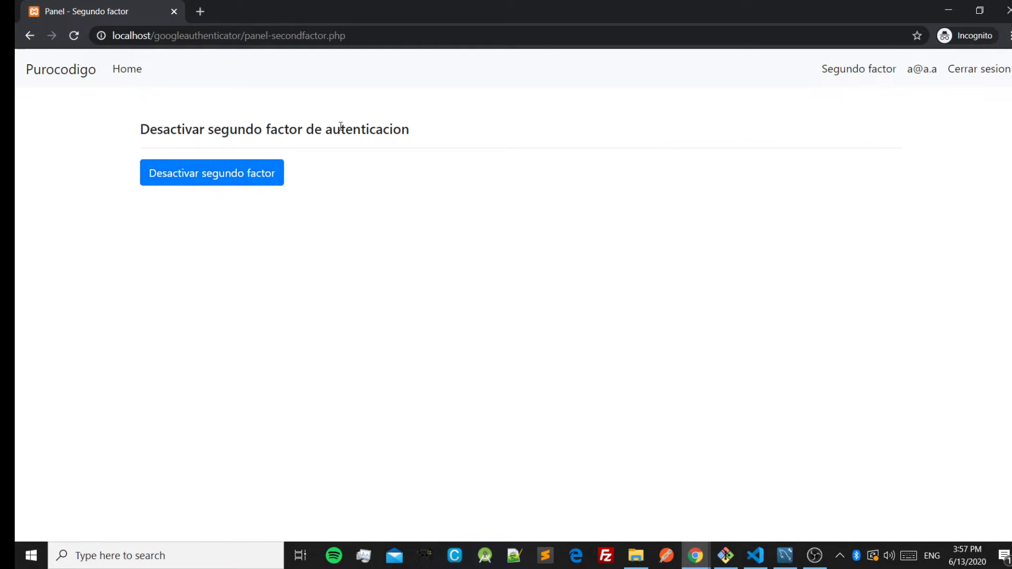
pyautogui.click(968, 73)
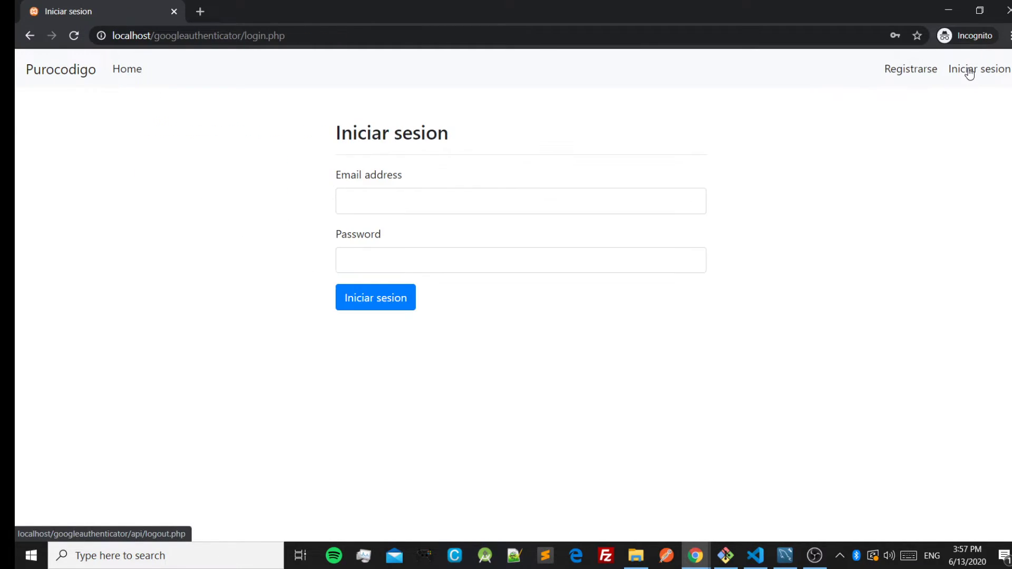
# Log in with the account's e-mail and password, reaching the second-factor Codigo prompt.
pyautogui.click(402, 195)
pyautogui.write('a@a.a')
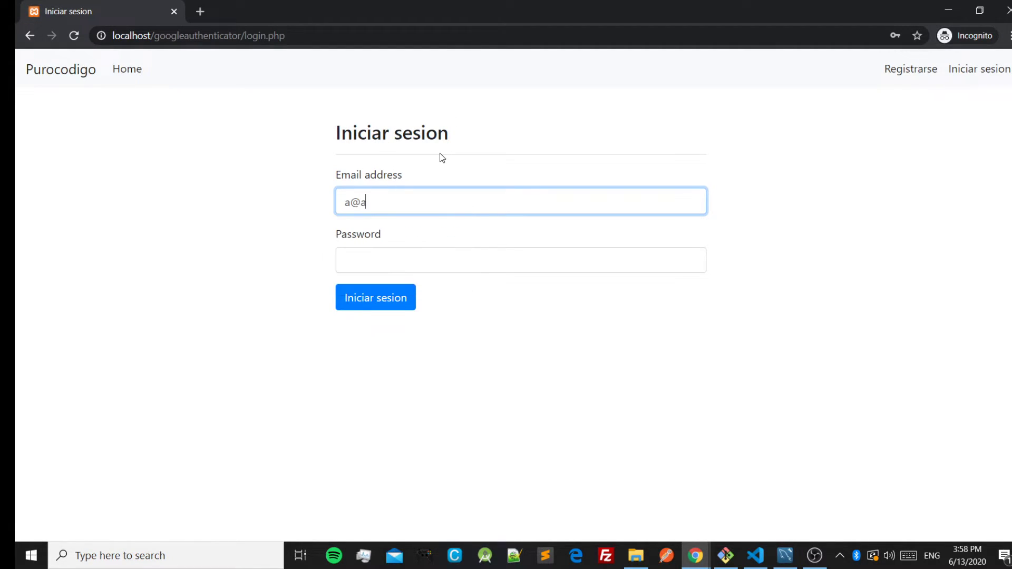
pyautogui.click(403, 262)
pyautogui.write('aaaa')
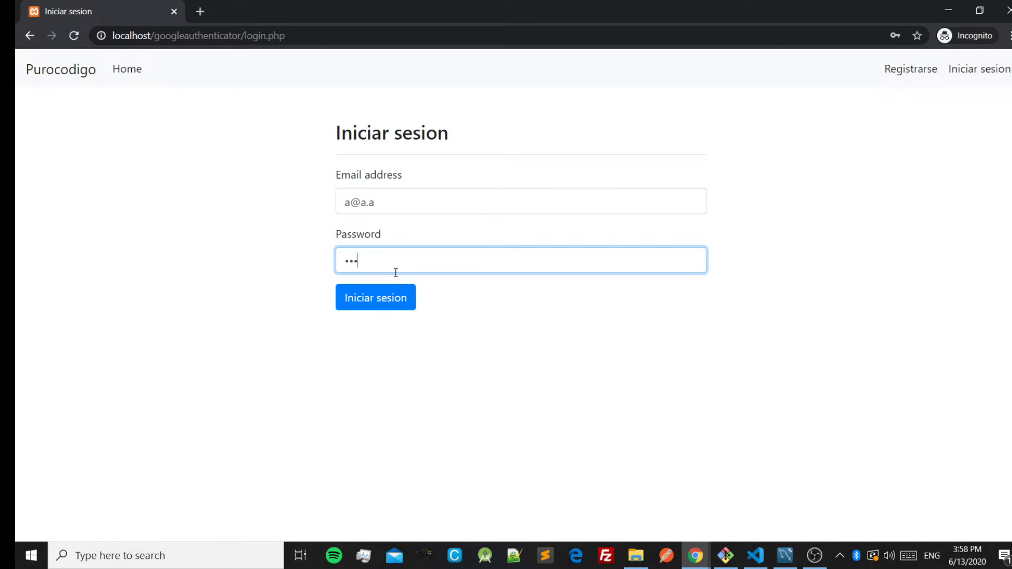
pyautogui.click(383, 297)
pyautogui.click(429, 195)
# Enter the current authenticator code, fixing a mistyped digit, and sign in to Panel de usuario.
pyautogui.click(684, 138)
pyautogui.click(542, 191)
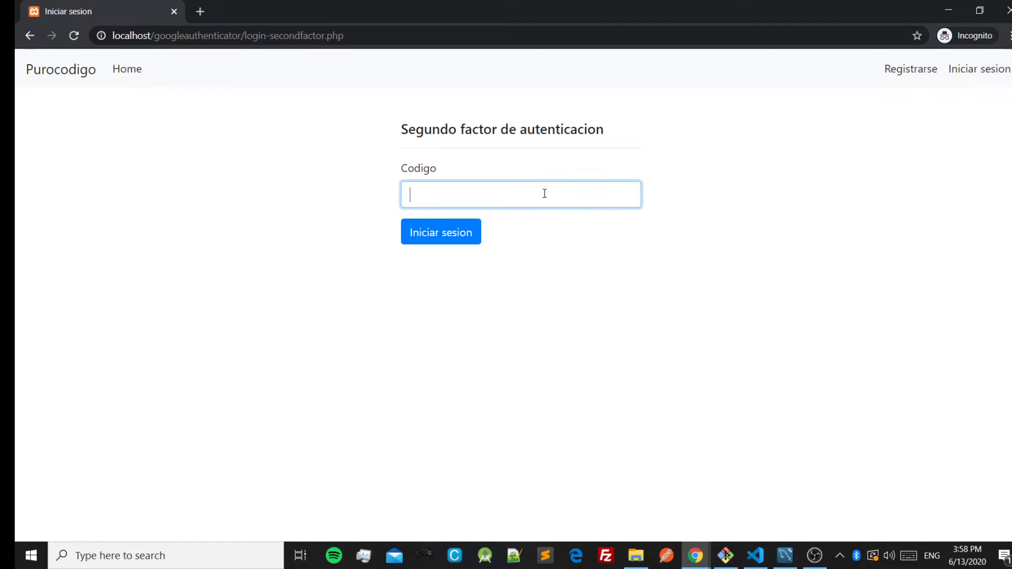
pyautogui.write('67')
pyautogui.press('BackSpace')
pyautogui.write('49710')
pyautogui.click(468, 235)
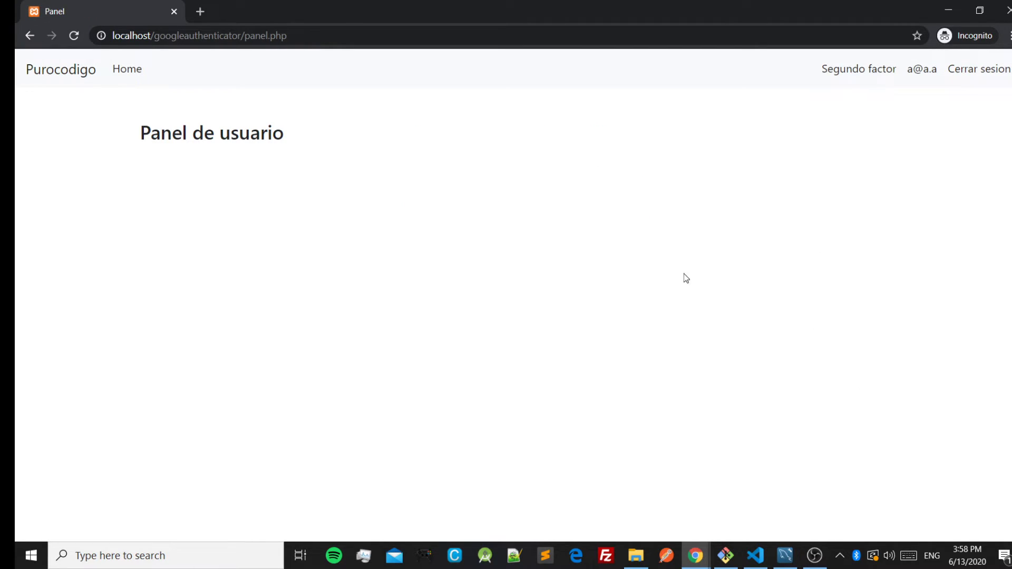
# Log out, then sign back in with the account's e-mail and password.
pyautogui.click(990, 68)
pyautogui.click(383, 210)
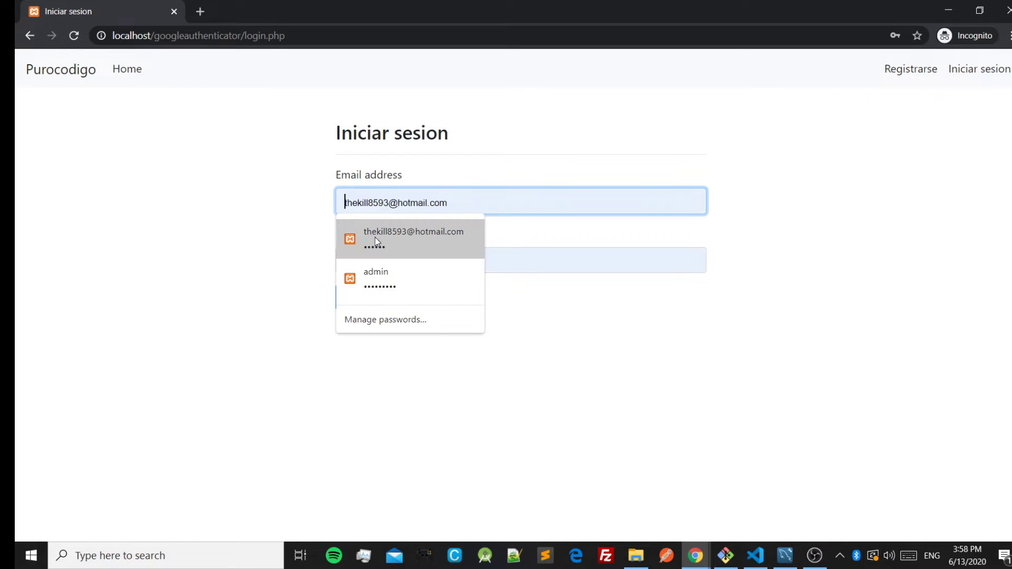
pyautogui.write('a@a.a')
pyautogui.click(414, 262)
pyautogui.write('123')
pyautogui.click(396, 291)
# Submit an authenticator code, replace the rejected one with a new code, and reach the user panel.
pyautogui.click(443, 188)
pyautogui.write('654564')
pyautogui.click(440, 225)
pyautogui.doubleClick(469, 200)
pyautogui.press('BackSpace')
pyautogui.write('787527')
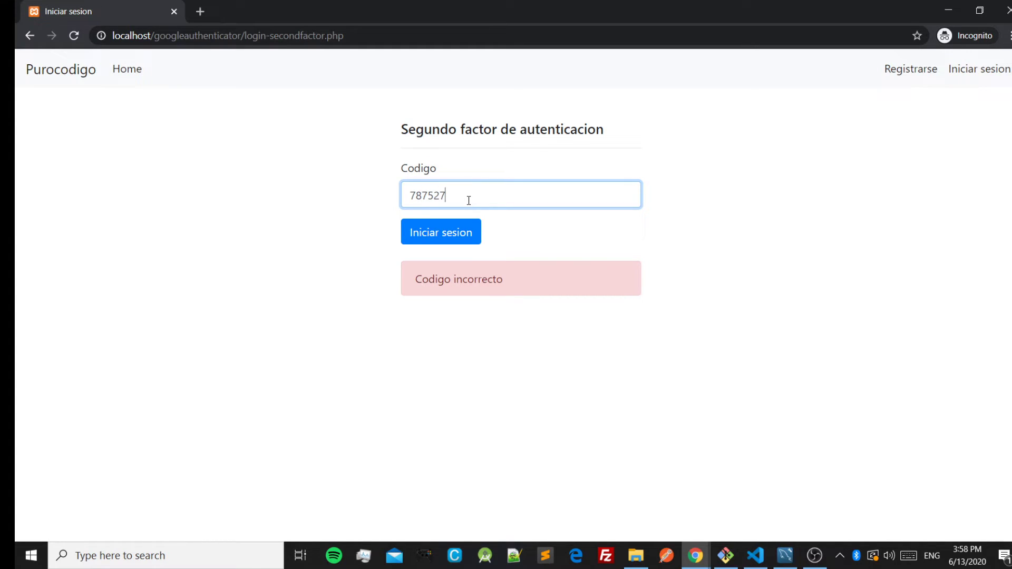
pyautogui.click(449, 235)
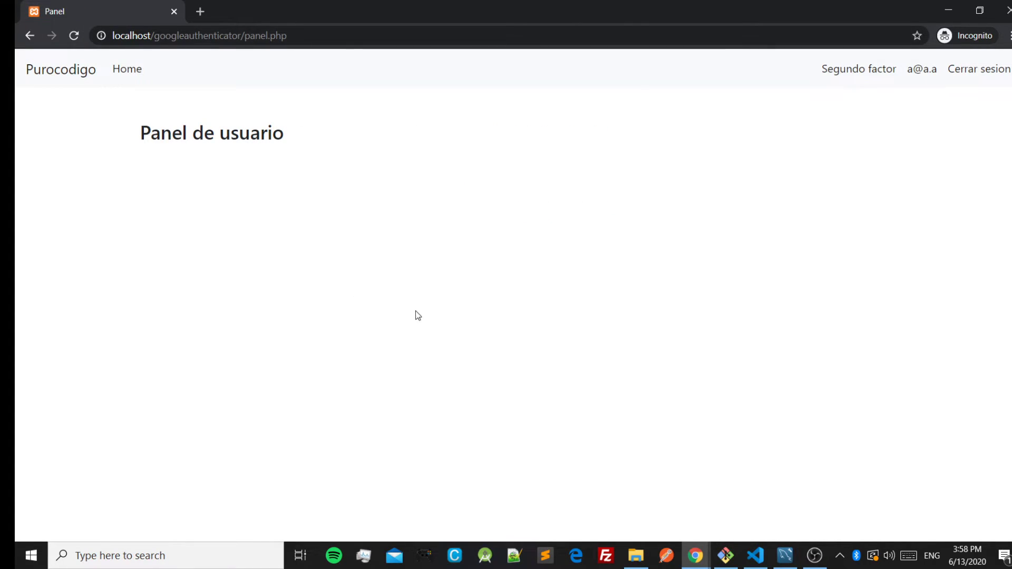
# Go to the home page and then the Segundo factor settings page.
pyautogui.click(122, 78)
pyautogui.click(870, 74)
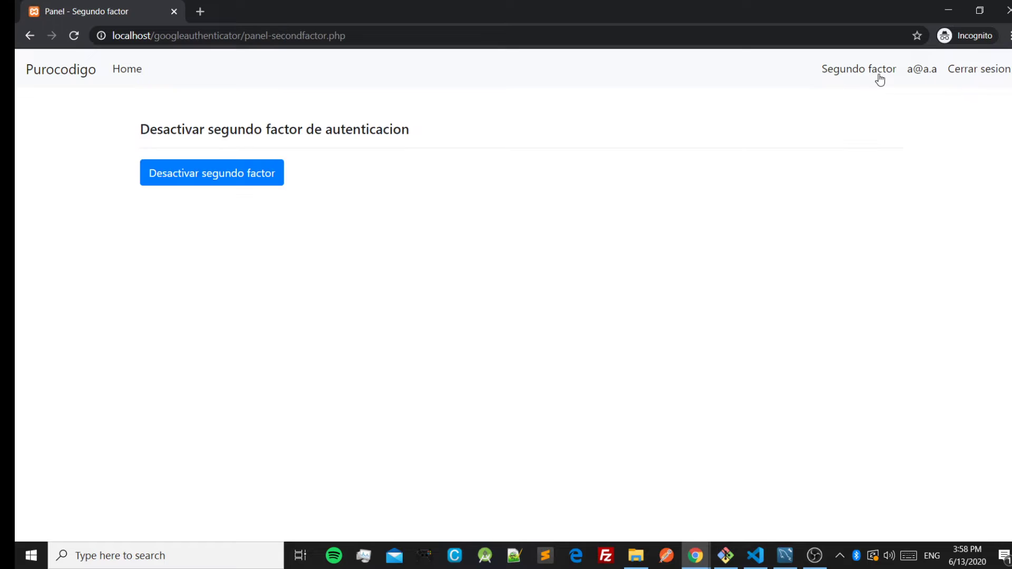
pyautogui.click(846, 77)
# In MySQL Workbench, run the SELECT on the users table and inspect the stored two_factor_key.
pyautogui.click(788, 551)
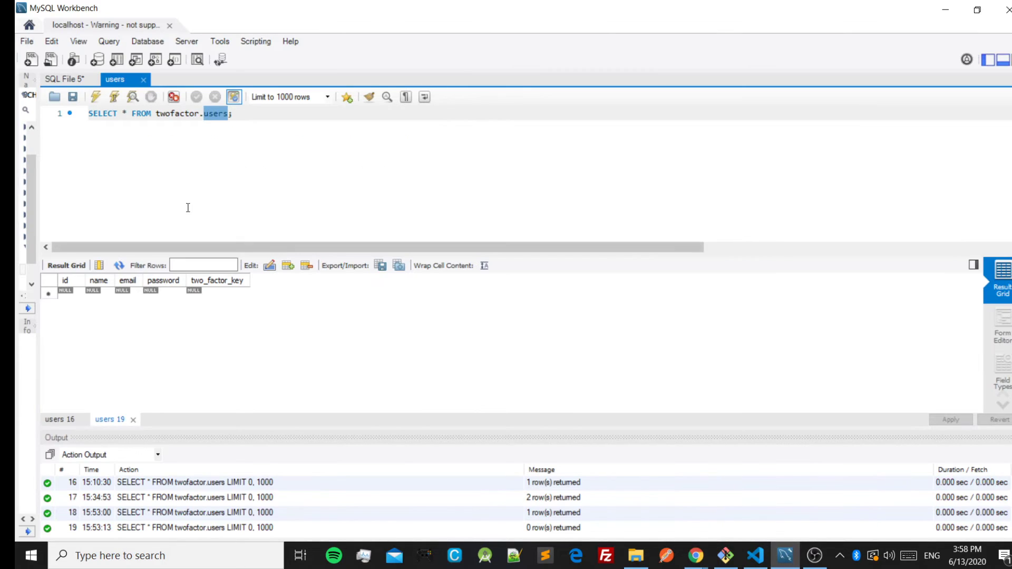
pyautogui.click(96, 96)
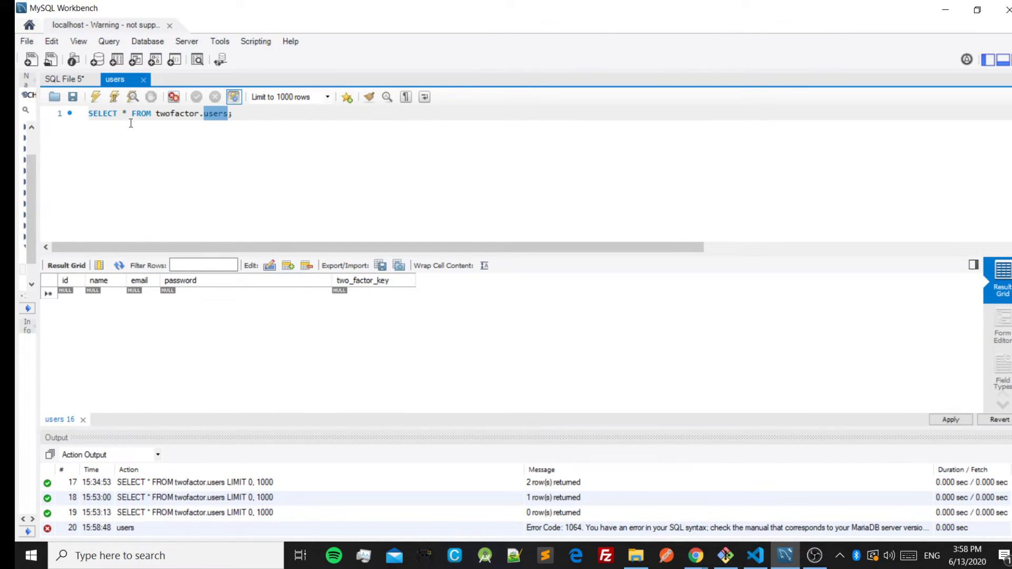
pyautogui.click(96, 96)
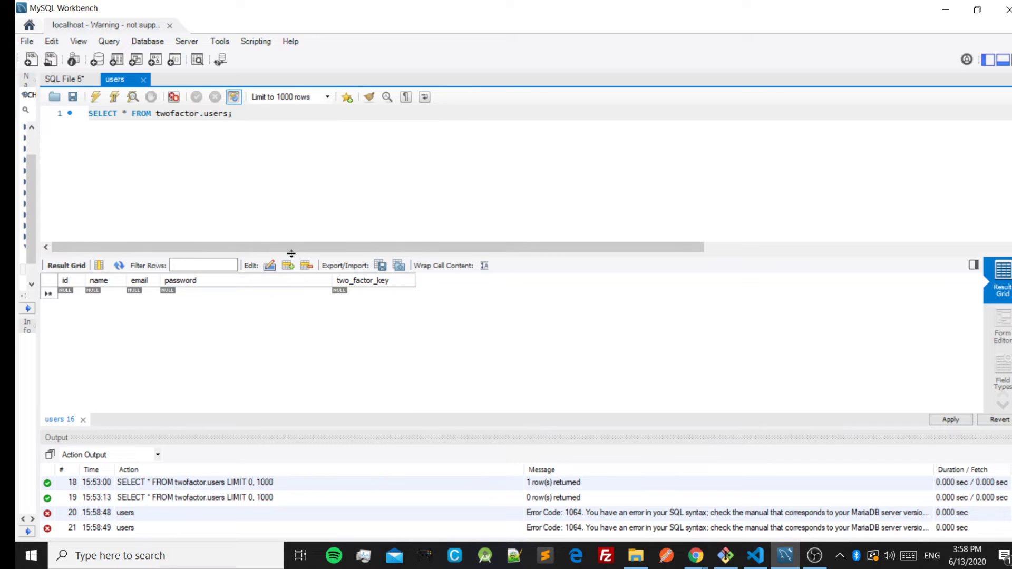
pyautogui.click(46, 109)
pyautogui.click(96, 96)
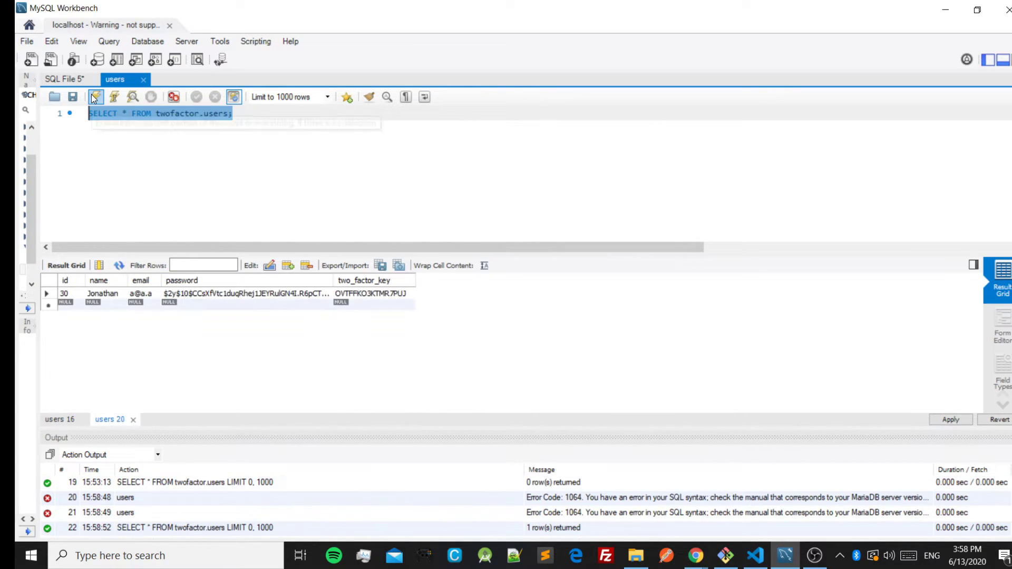
pyautogui.doubleClick(389, 296)
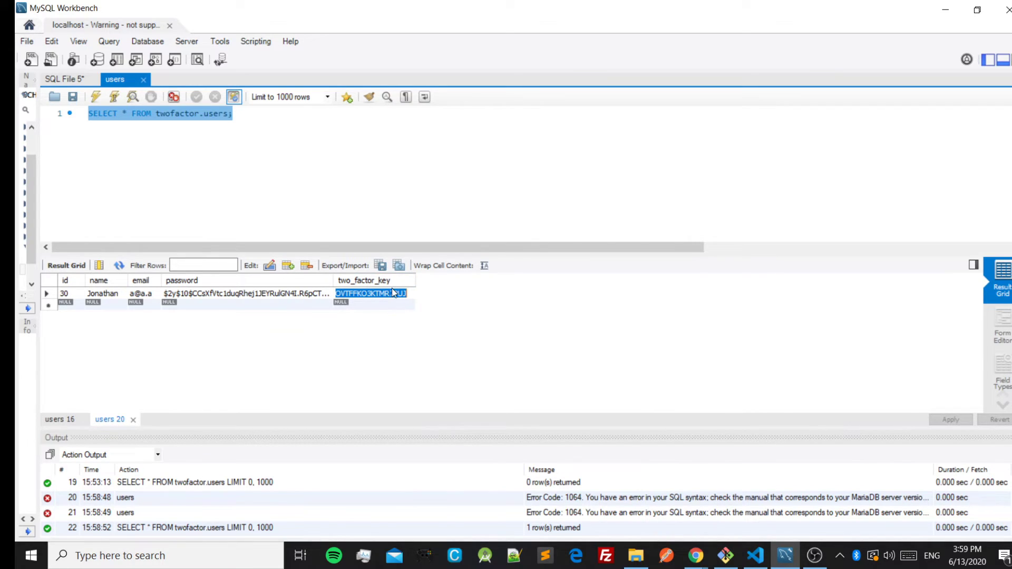
pyautogui.moveTo(401, 294); pyautogui.dragTo(323, 298)
# Back in Chrome, click Desactivar segundo factor to turn two-factor off.
pyautogui.moveTo(708, 560)
pyautogui.click(763, 512)
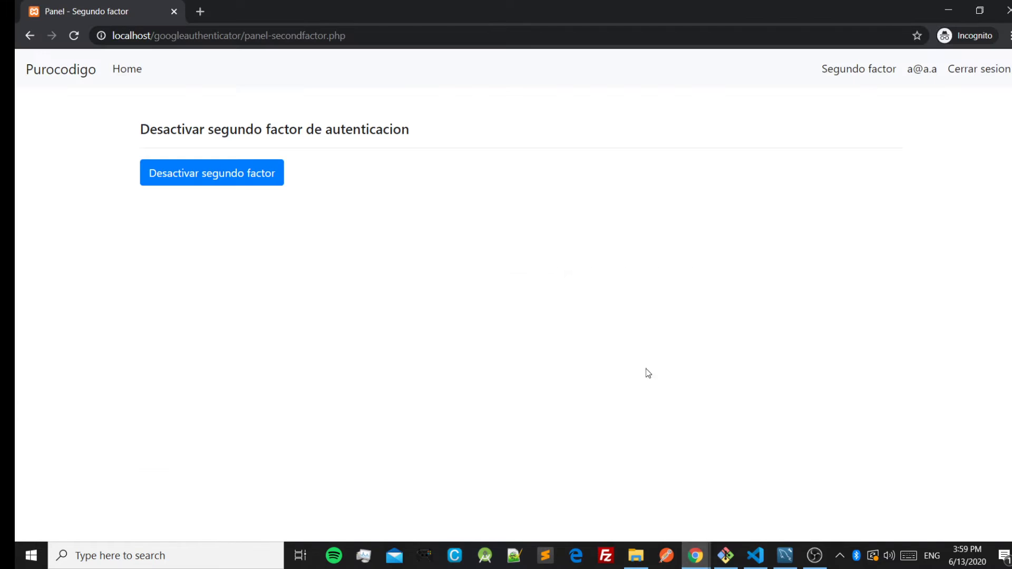
pyautogui.click(249, 176)
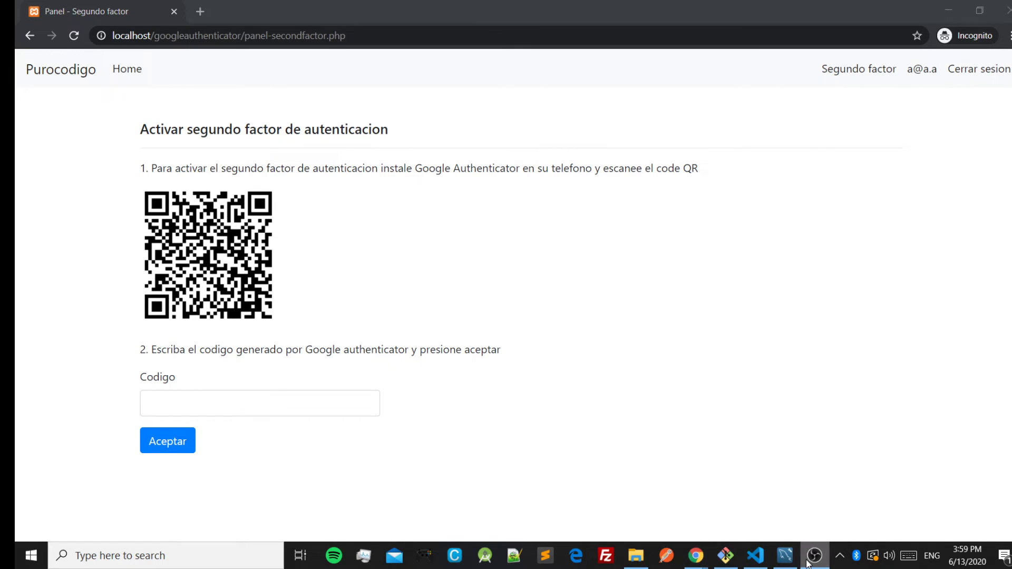
# Re-run the users query in Workbench to confirm two_factor_key is NULL, then return to Chrome.
pyautogui.click(785, 555)
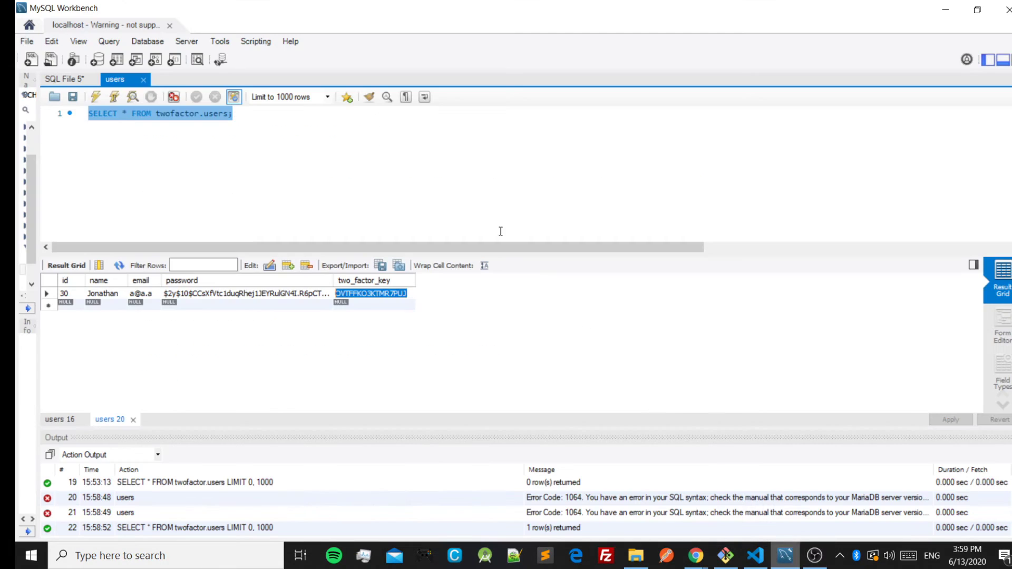
pyautogui.click(105, 94)
pyautogui.click(347, 295)
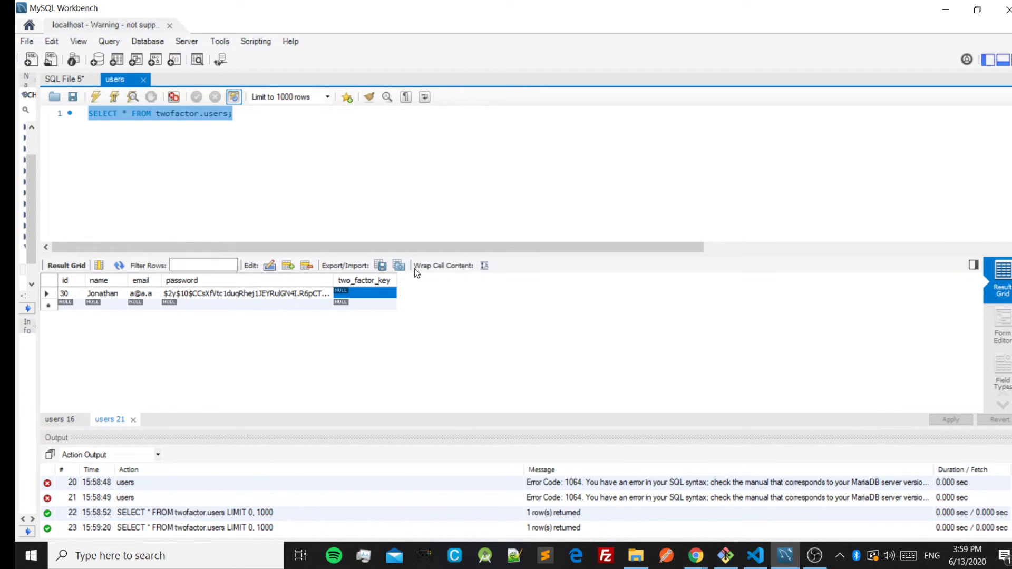
pyautogui.hotkey('alt', 'Tab')
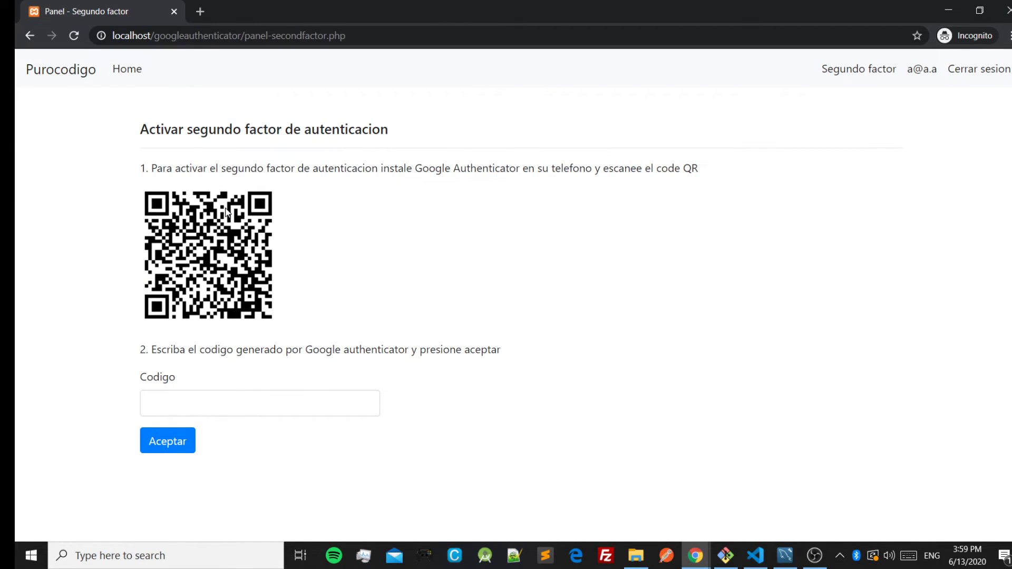
# Log out and log back in with just the e-mail and password, no code required.
pyautogui.click(964, 72)
pyautogui.click(410, 195)
pyautogui.write('a@a.a')
pyautogui.click(434, 268)
pyautogui.write('aaaa')
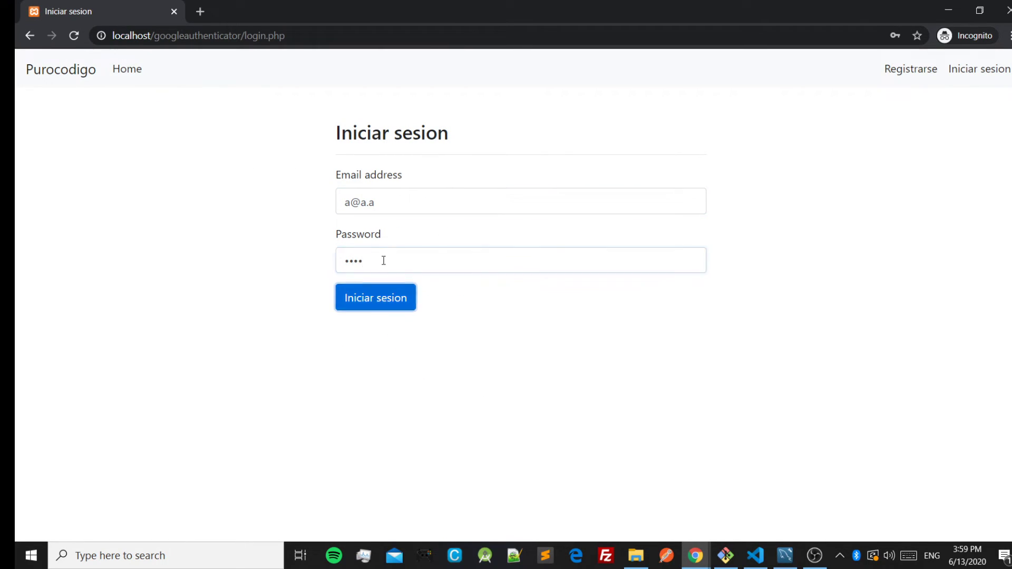
pyautogui.press('Return')
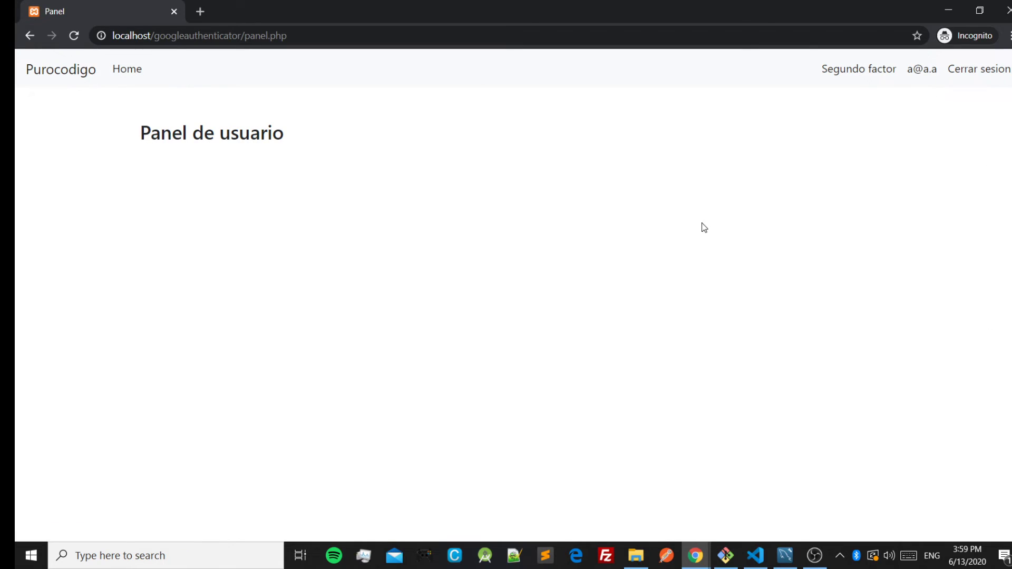
# Check the Segundo factor page shows the activation form again, then go Home and log out.
pyautogui.click(852, 70)
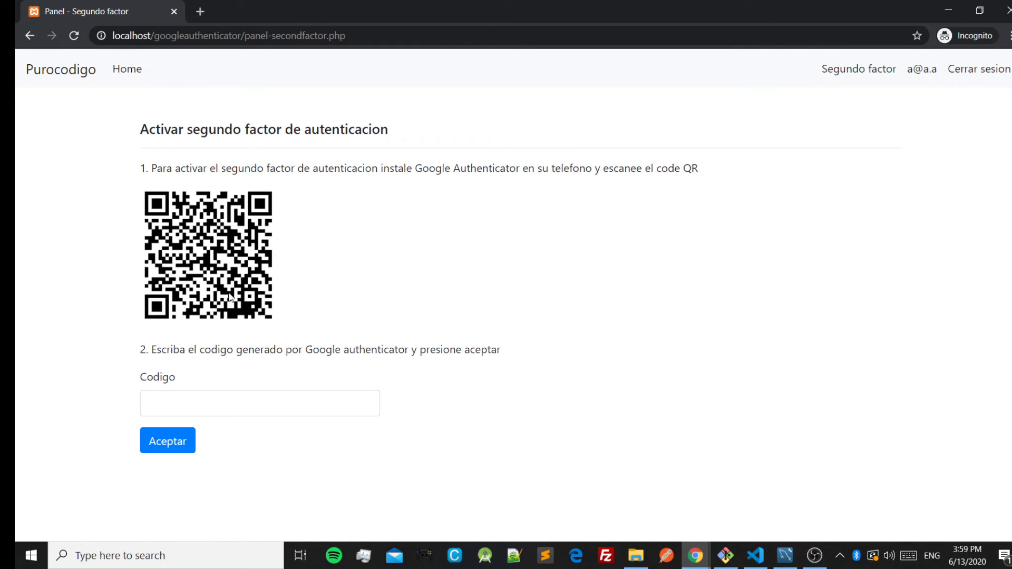
pyautogui.click(237, 407)
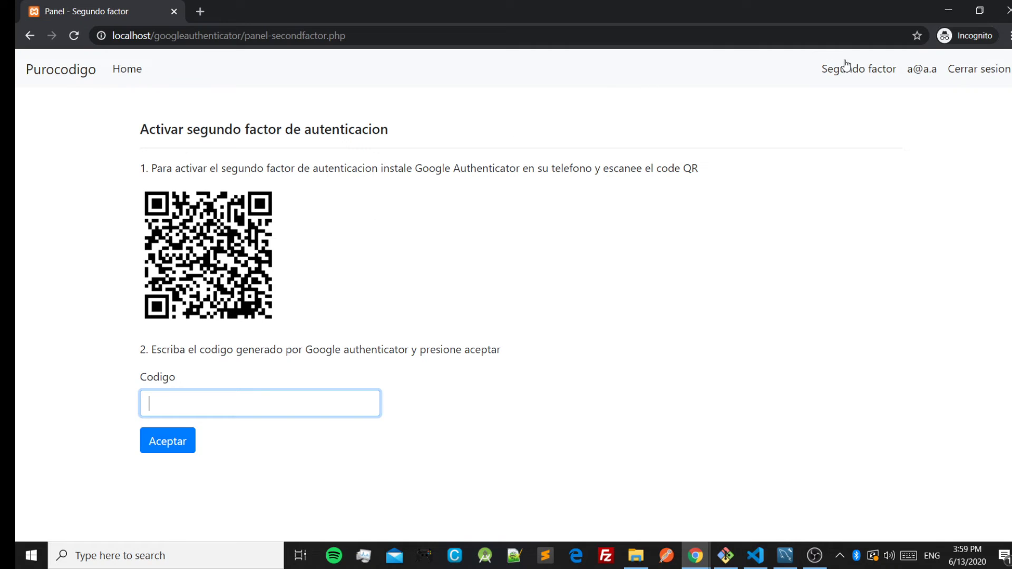
pyautogui.click(147, 77)
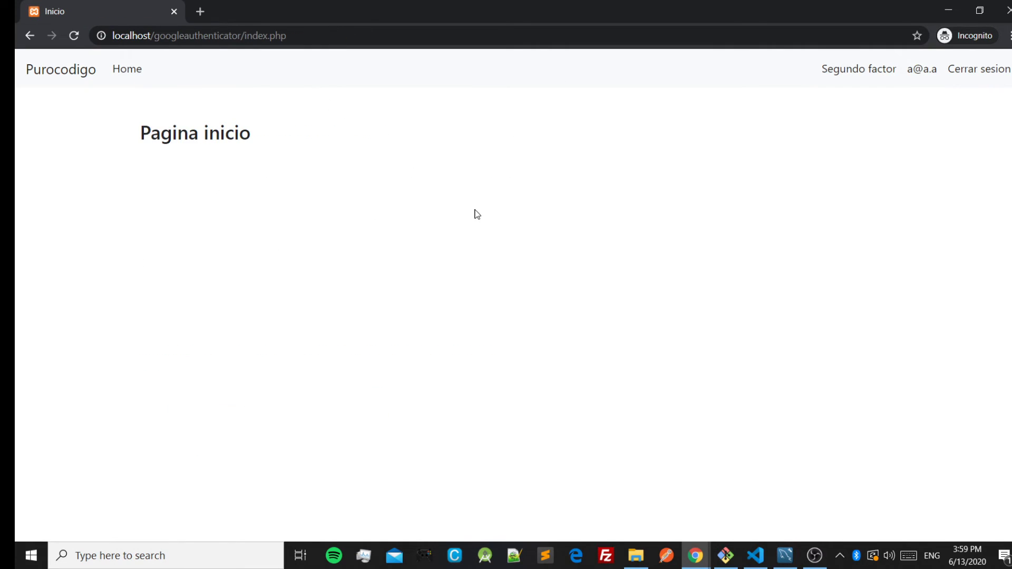
pyautogui.click(949, 71)
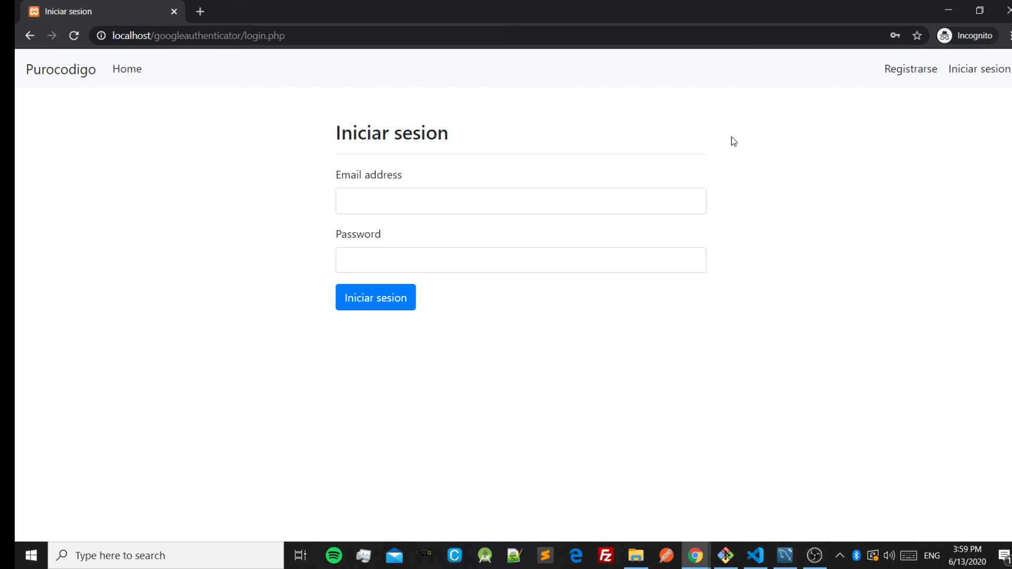
pyautogui.click(785, 556)
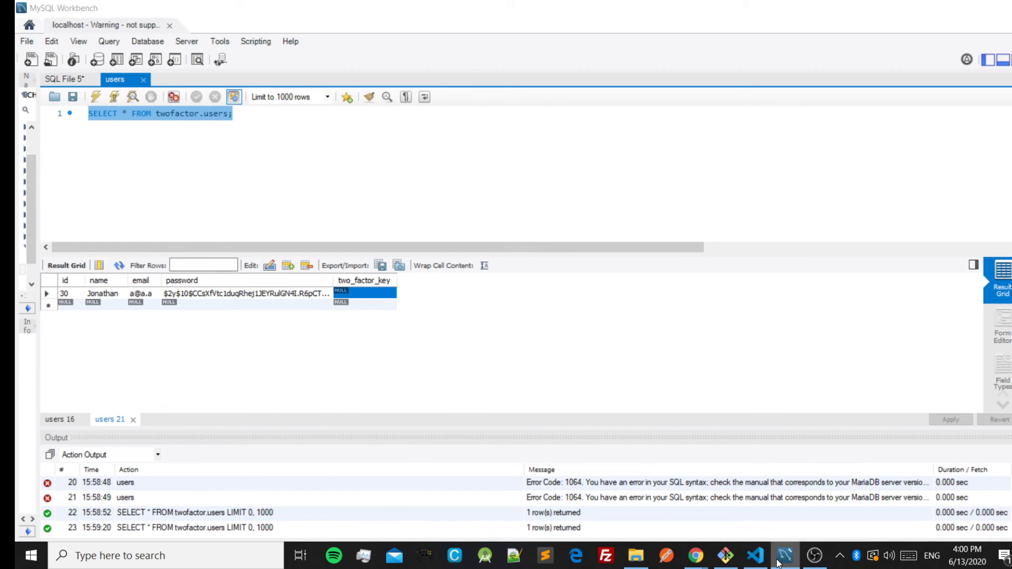
pyautogui.click(696, 556)
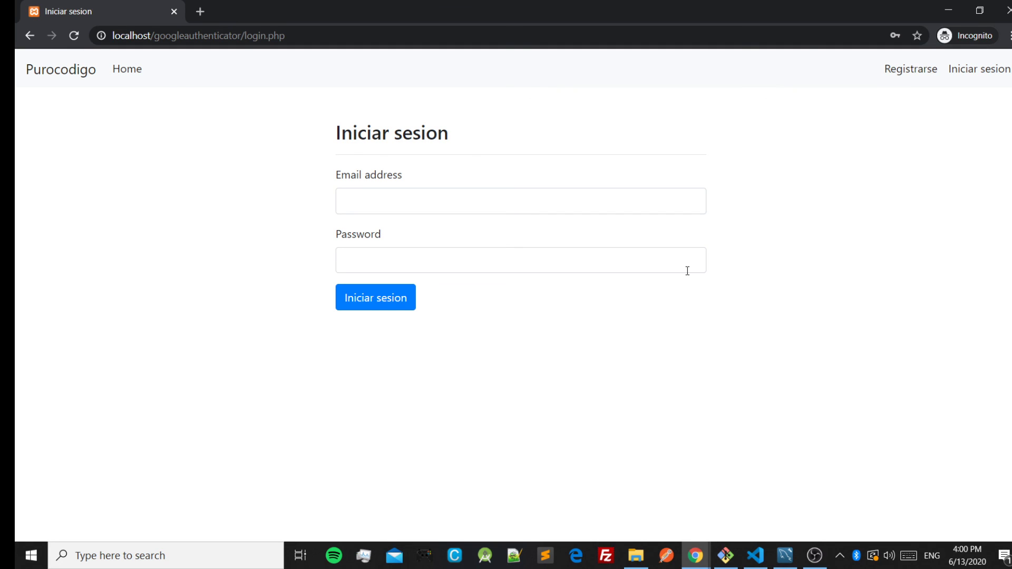
pyautogui.click(477, 201)
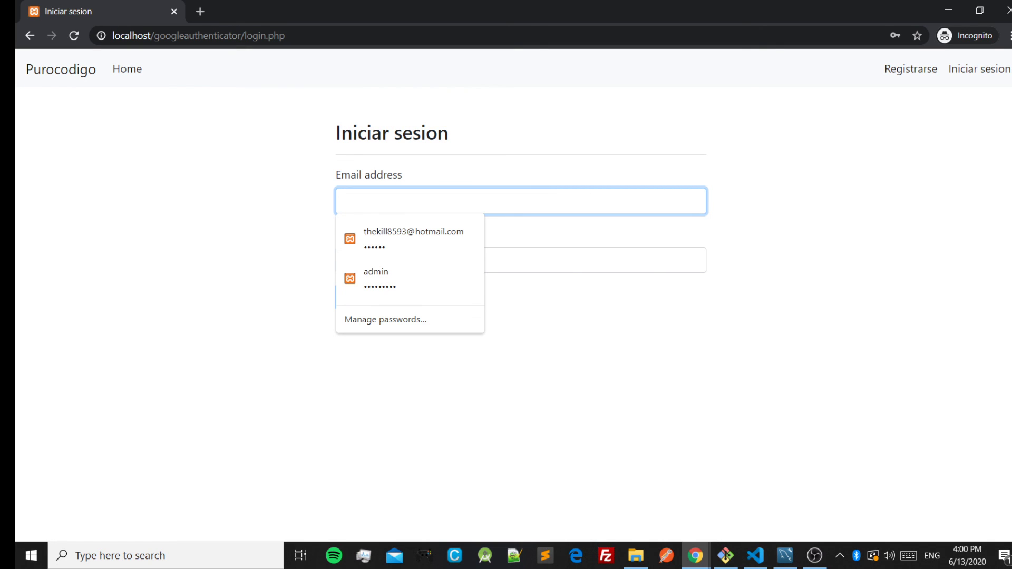
pyautogui.click(853, 411)
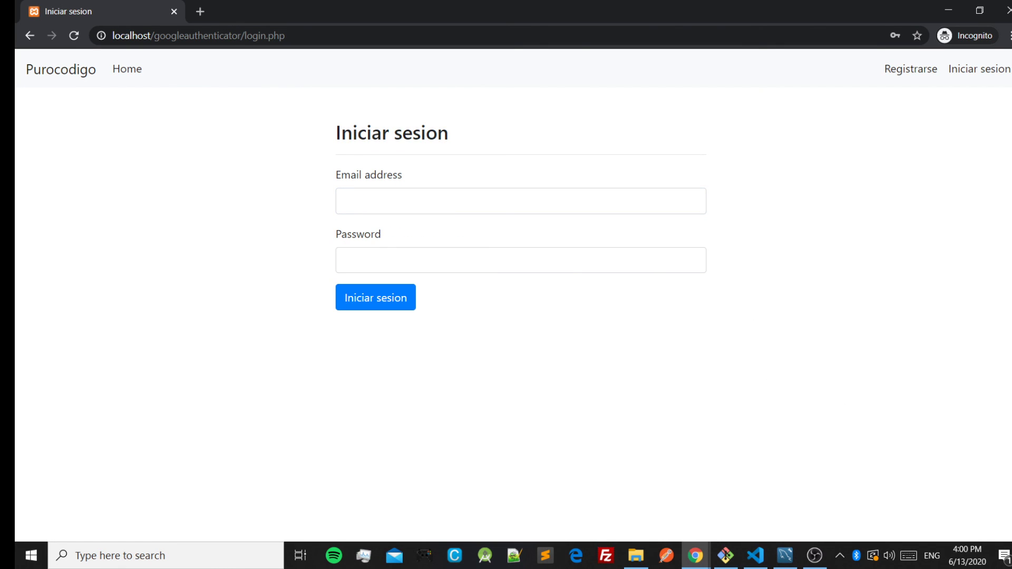